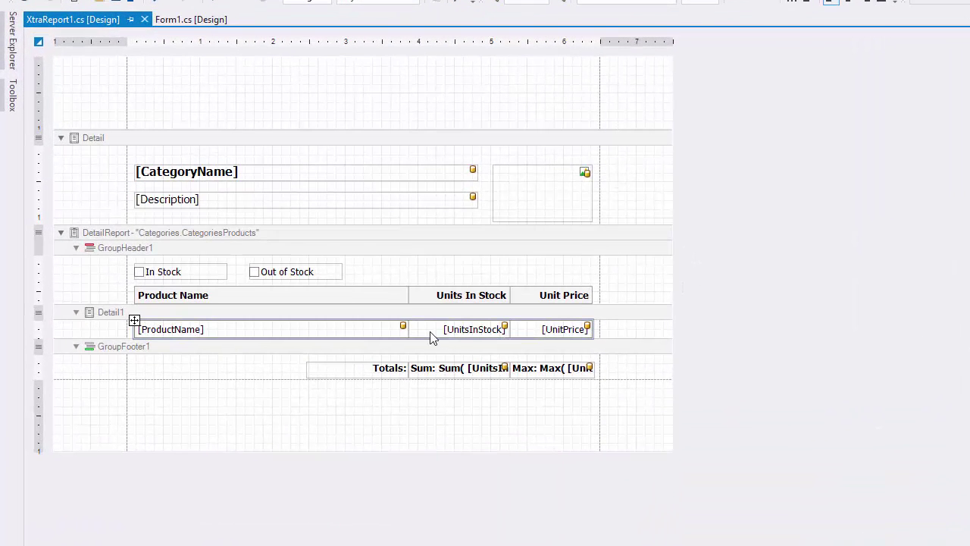
Set EditOptions Enabled to True for the ProductName, UnitsInStock and UnitPrice detail cells
click(240, 257)
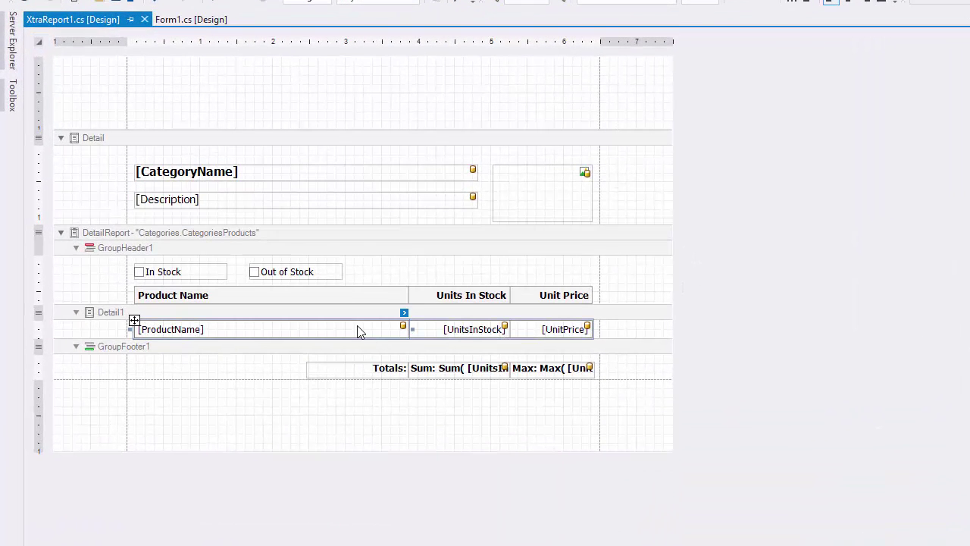
shift+click(451, 332)
shift+click(538, 337)
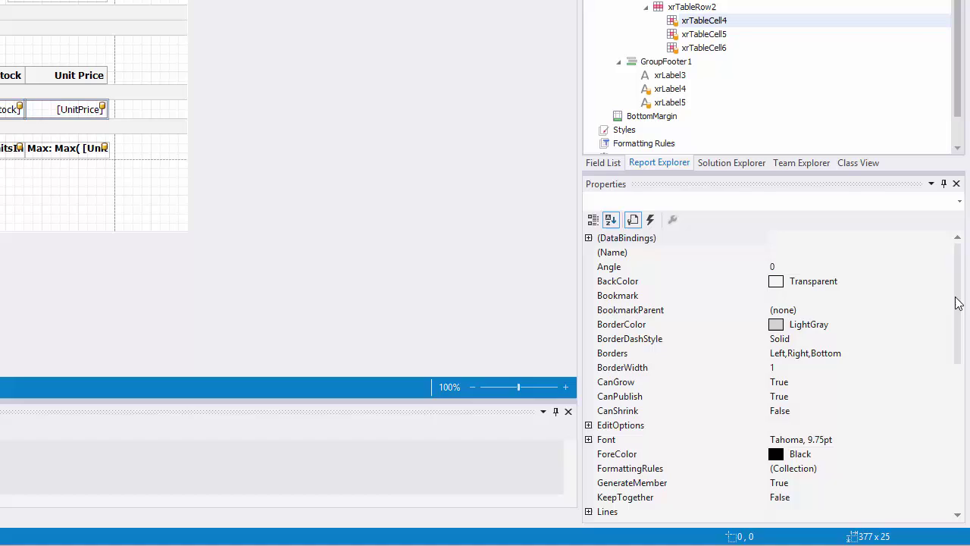
drag(955, 301, 960, 357)
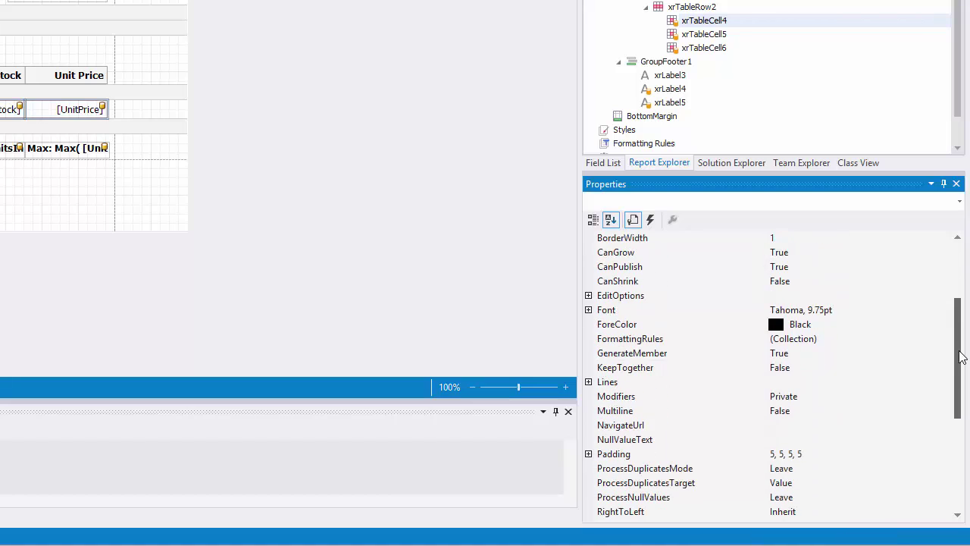
click(588, 295)
click(630, 325)
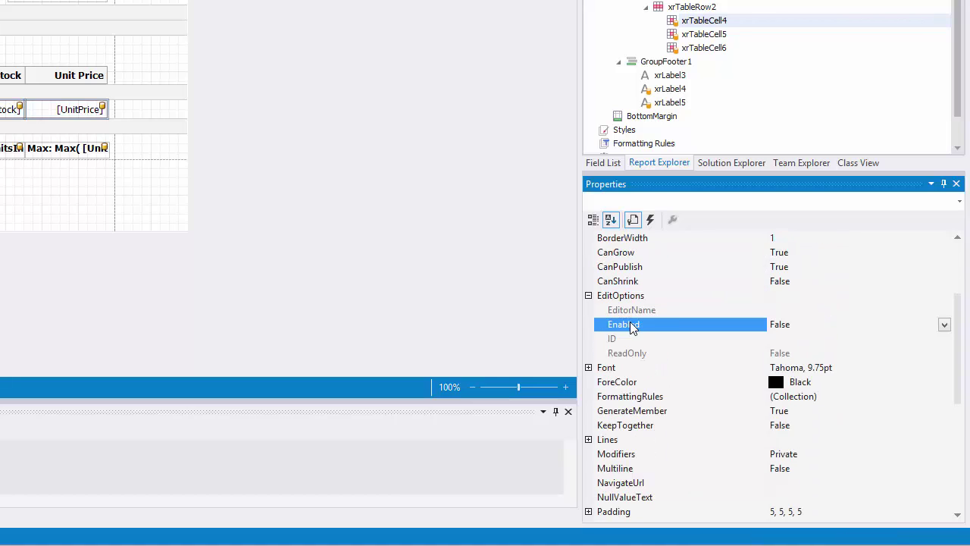
double_click(686, 326)
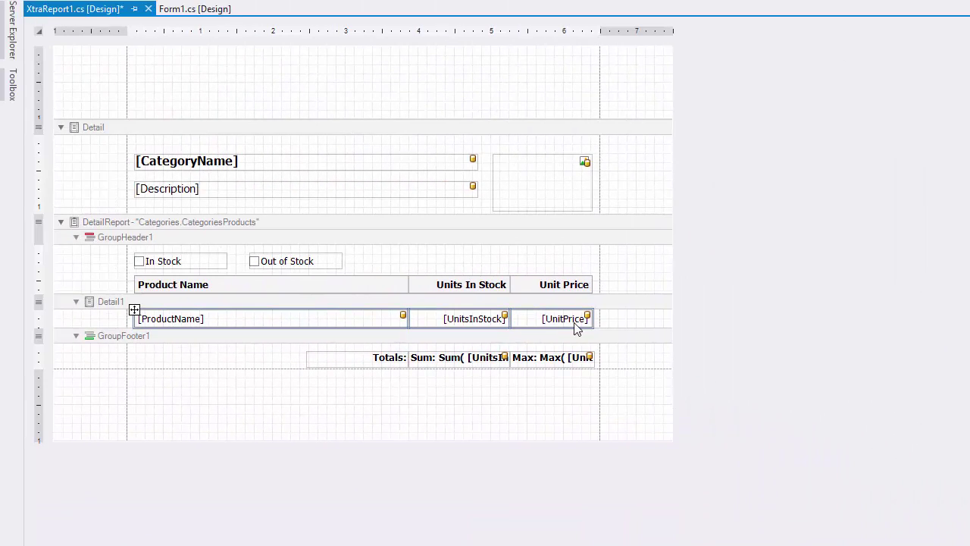
Set the [UnitPrice] cell's EditOptions EditorName to Numeric > Fixed-Point Positive
click(576, 323)
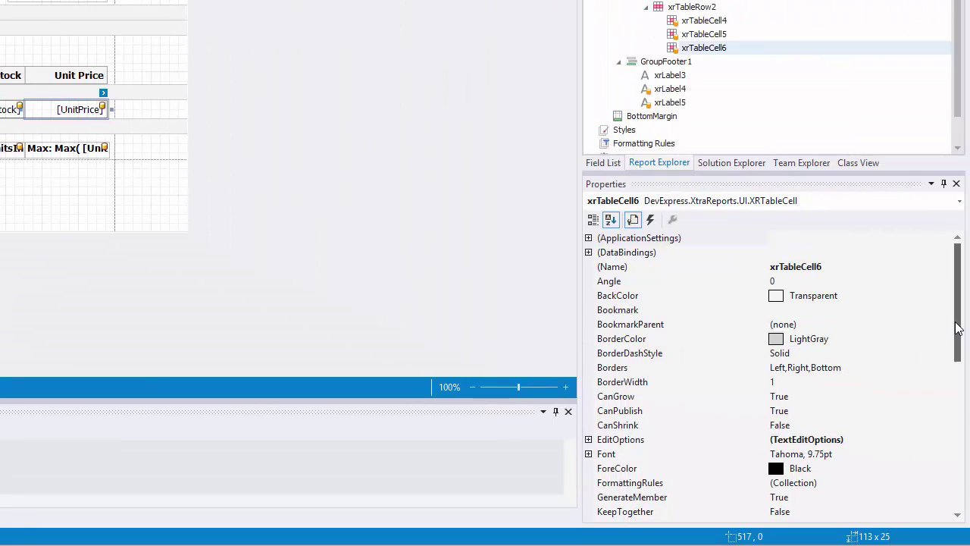
drag(957, 328, 955, 390)
click(589, 281)
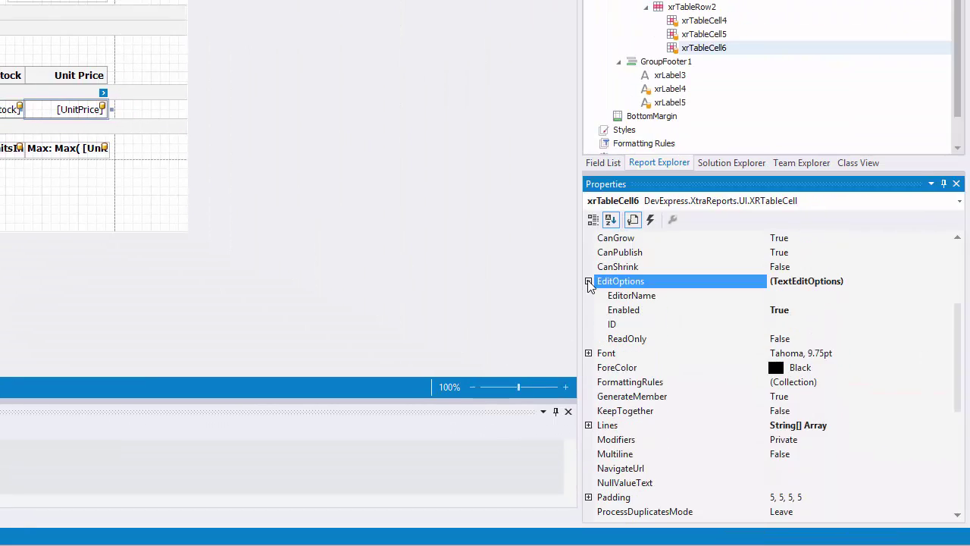
click(628, 296)
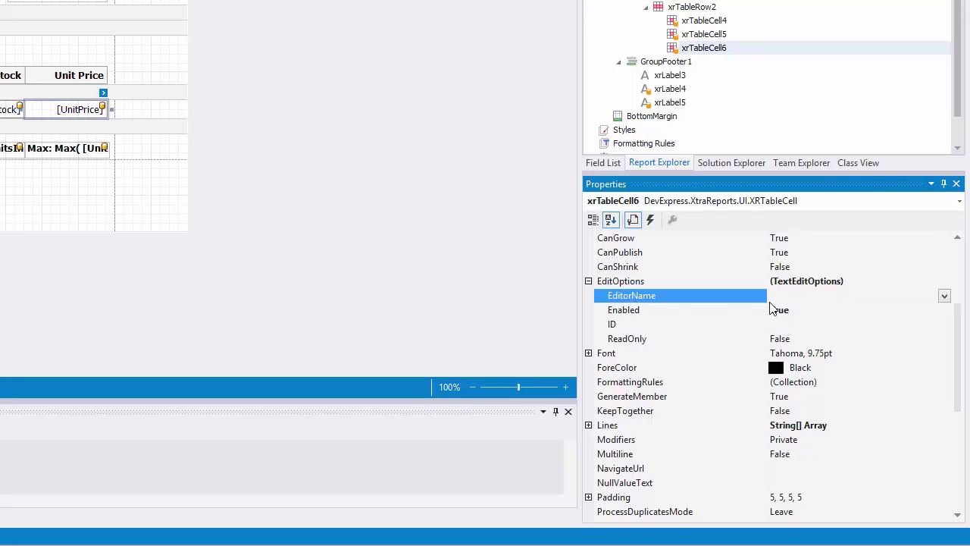
click(945, 296)
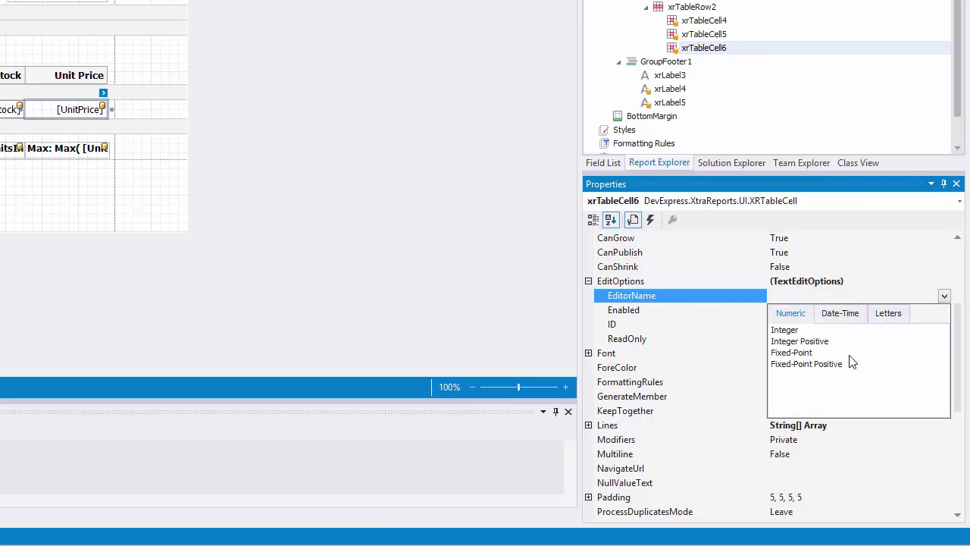
click(832, 367)
click(832, 365)
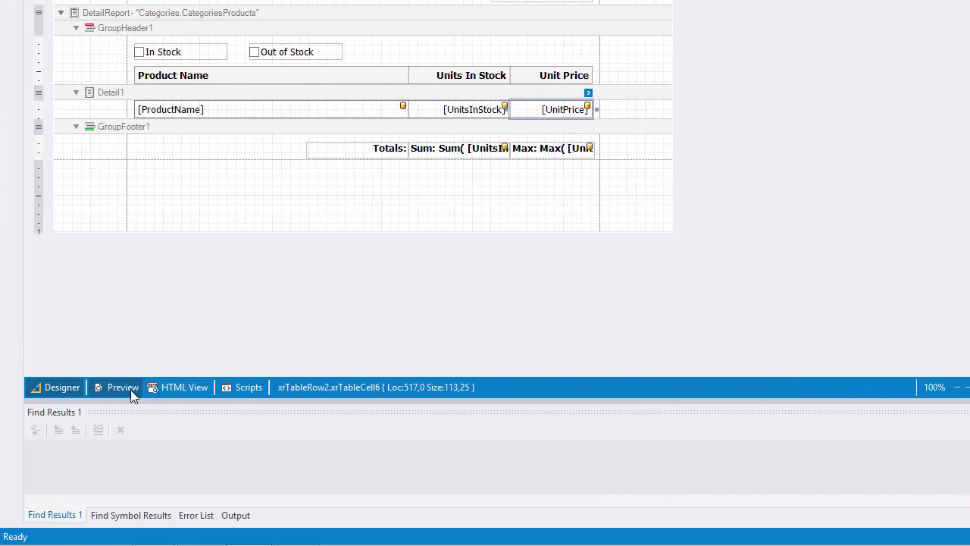
In the preview with Editing Fields on, rename Chai to 'Chai Special'
click(130, 390)
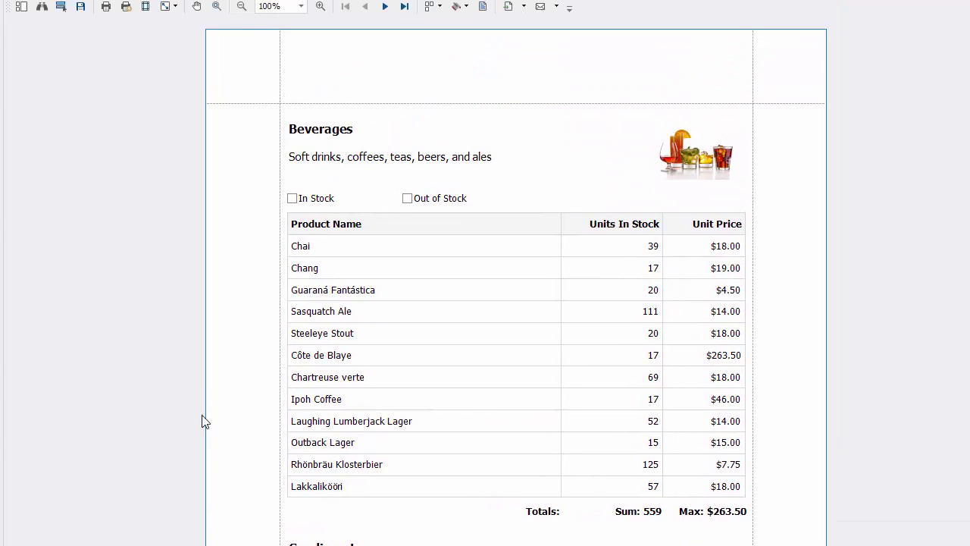
click(59, 18)
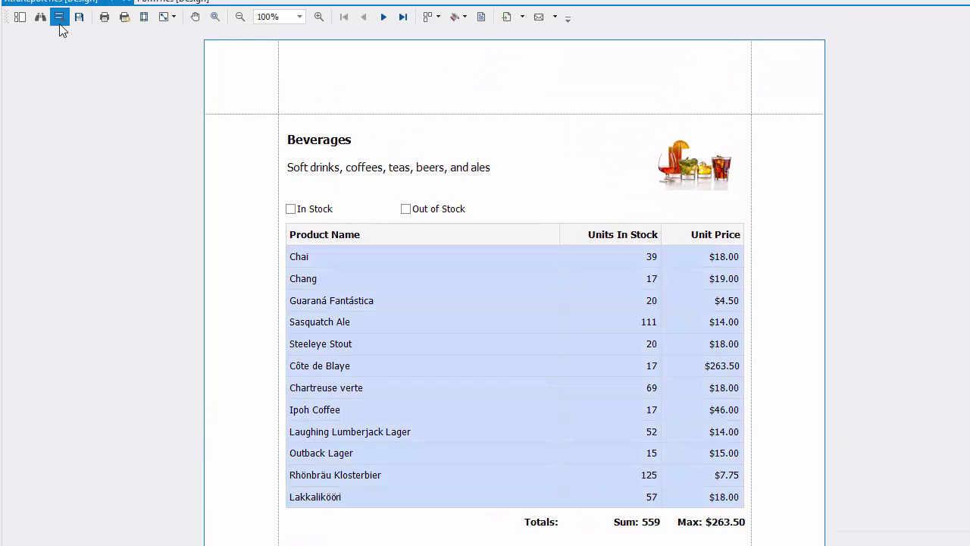
click(455, 259)
click(469, 259)
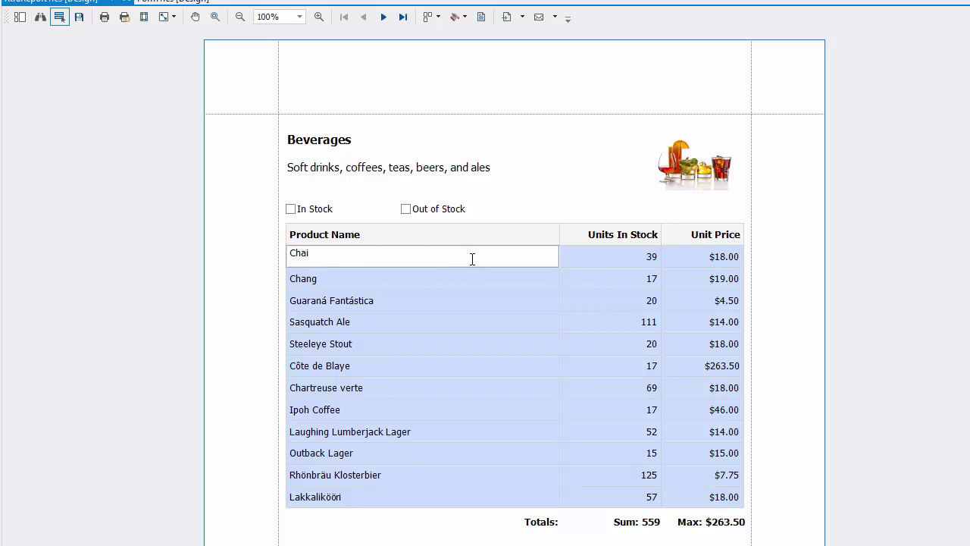
text(Special)
key(Tab)
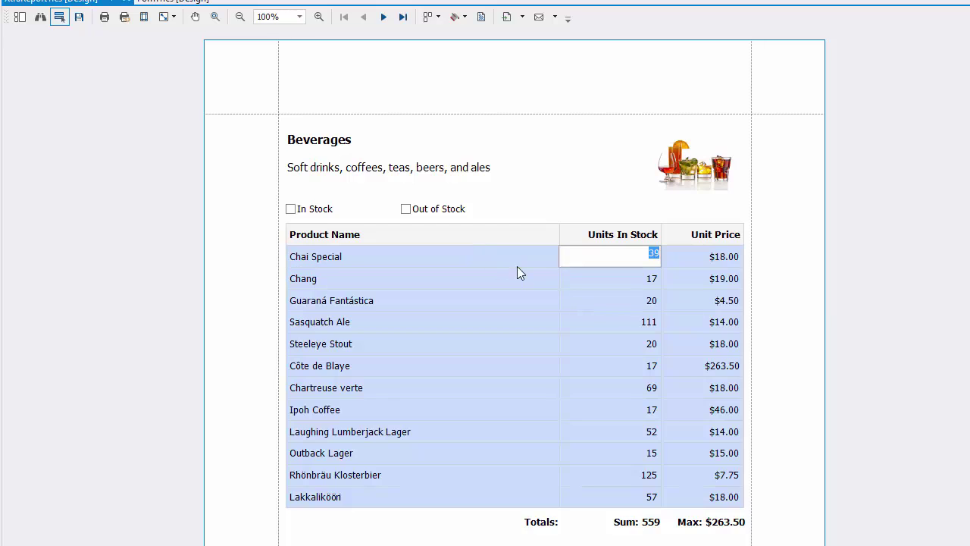
Set Chai's stock to 45 and price to $19.00, and Chang's stock to 45
text(45)
key(Tab)
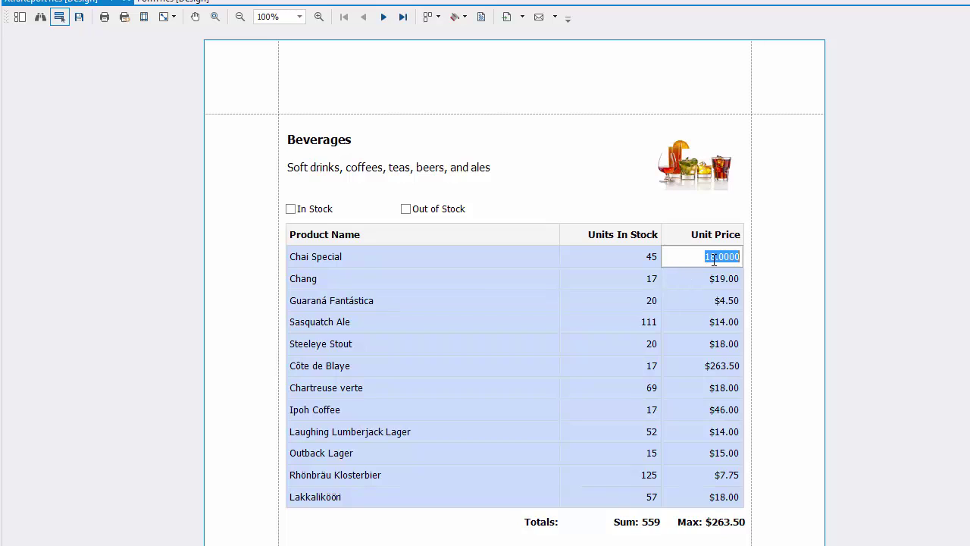
text(19)
key(Tab)
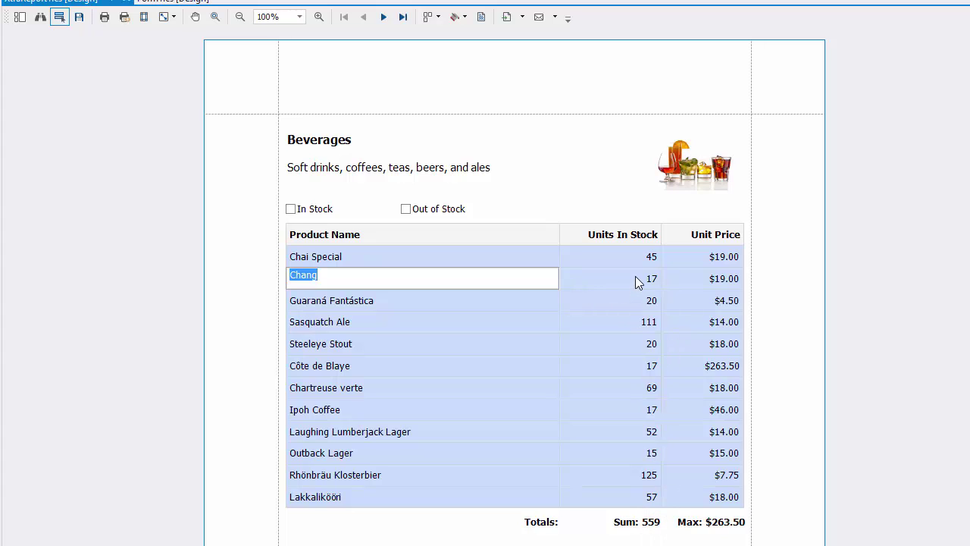
key(Tab)
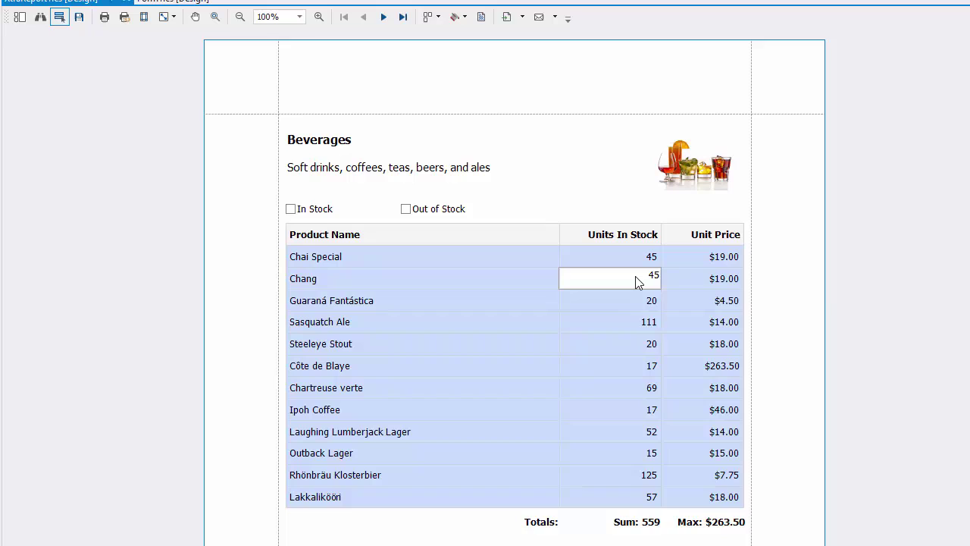
key(Tab)
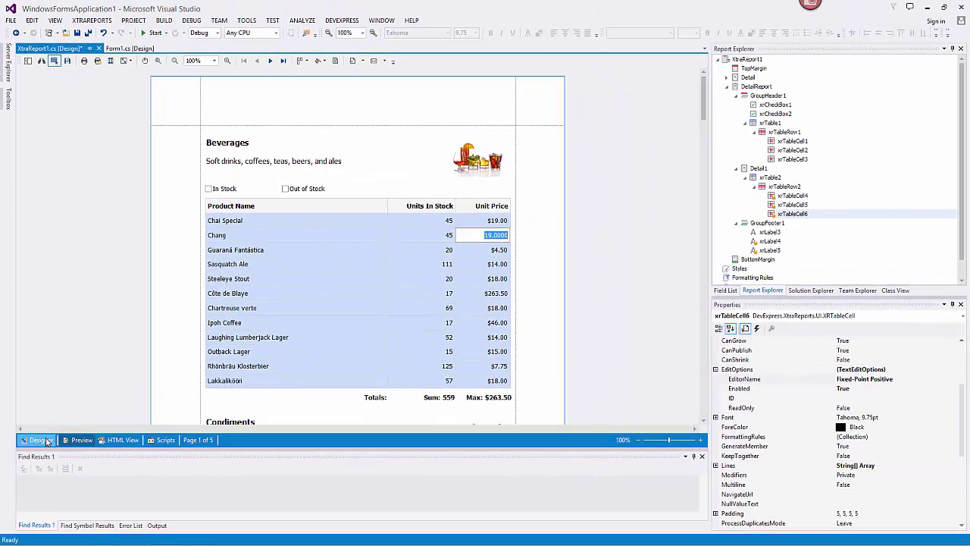
Back in the designer, enable EditOptions on the In Stock and Out of Stock checkboxes
click(46, 441)
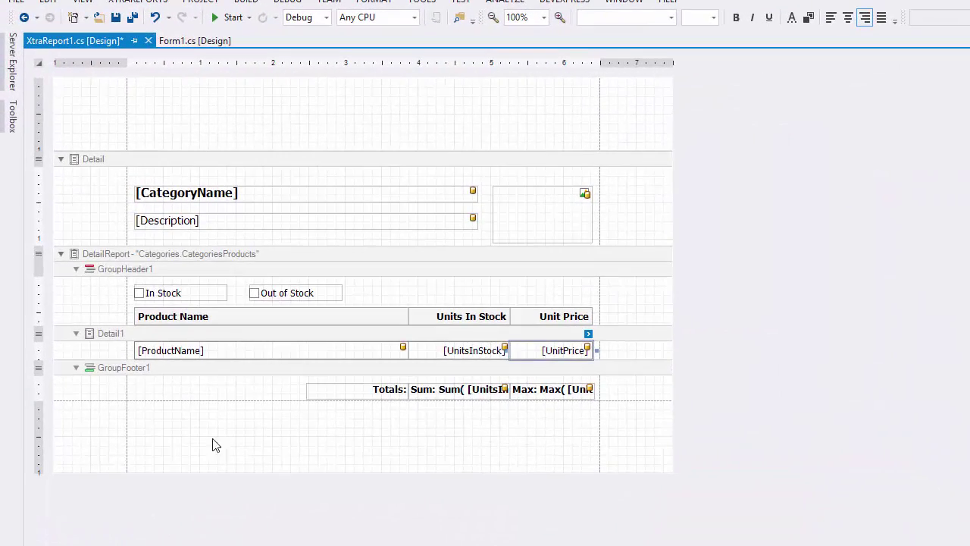
click(191, 292)
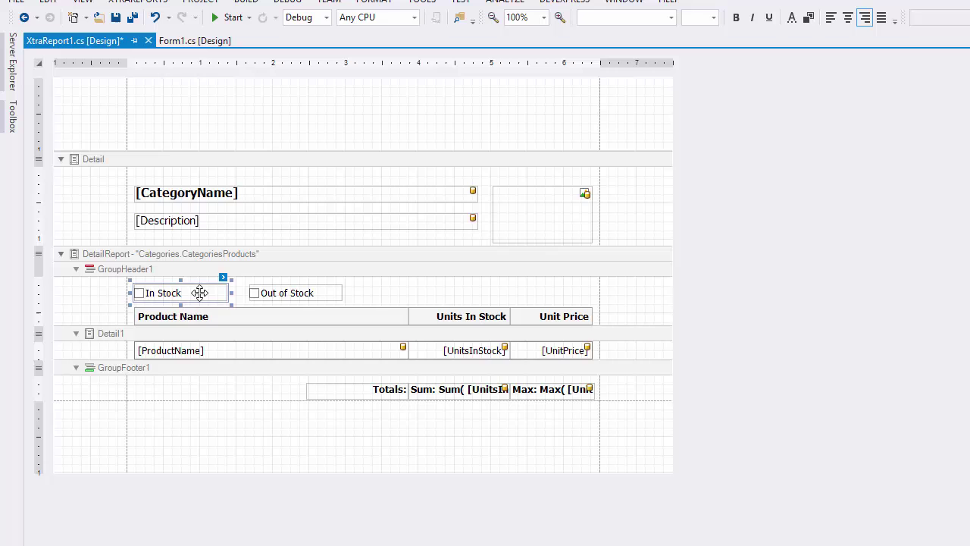
ctrl+click(278, 291)
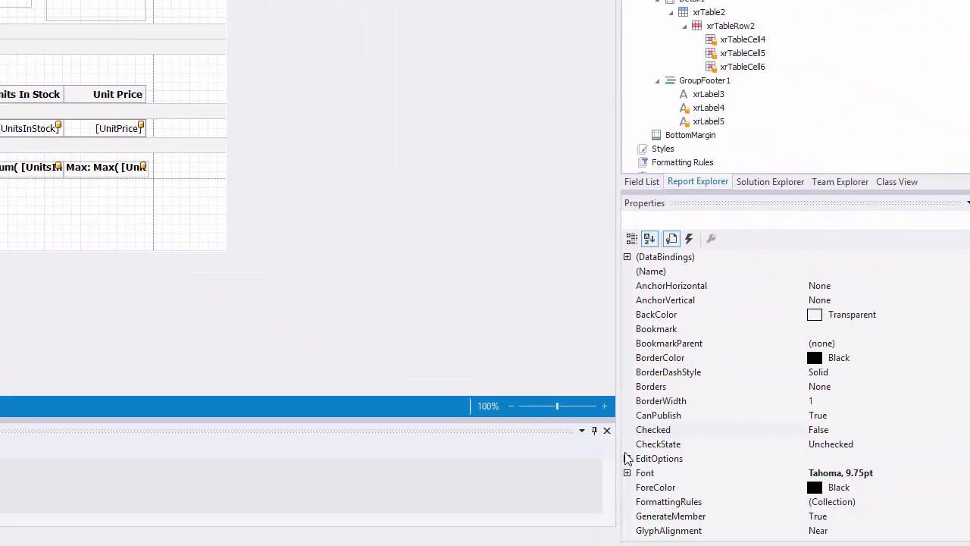
click(589, 440)
double_click(628, 456)
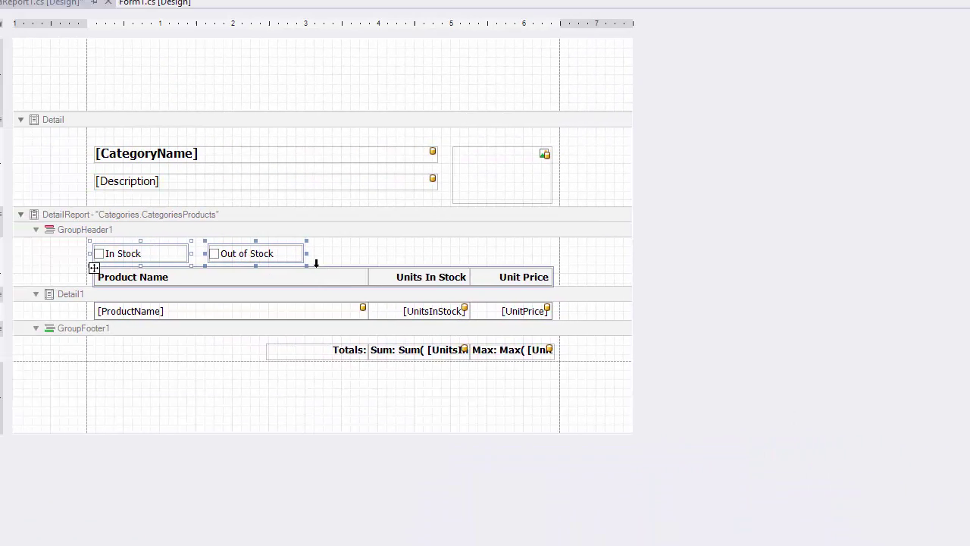
click(359, 283)
Set the Out of Stock checkbox's EditOptions GroupID to 1, then select In Stock
click(323, 277)
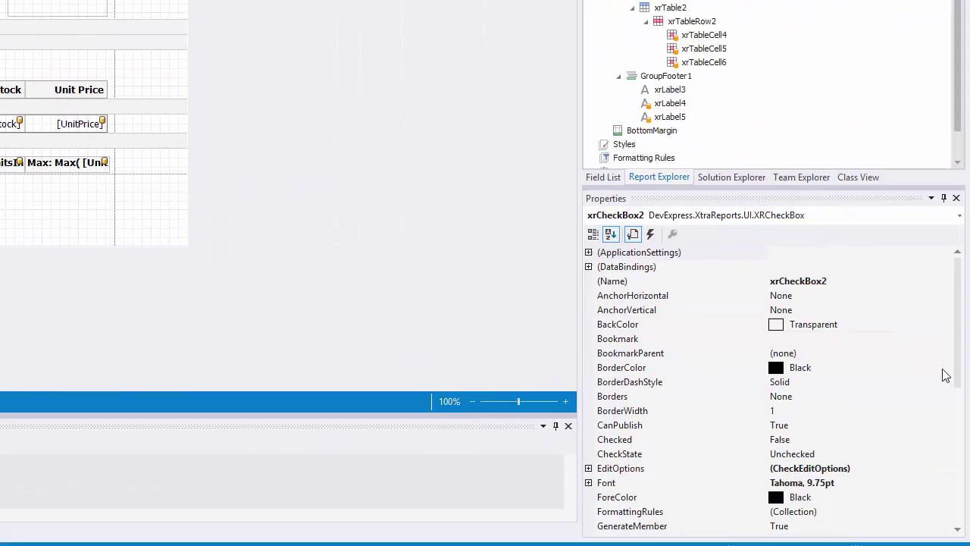
click(959, 370)
drag(958, 370, 958, 429)
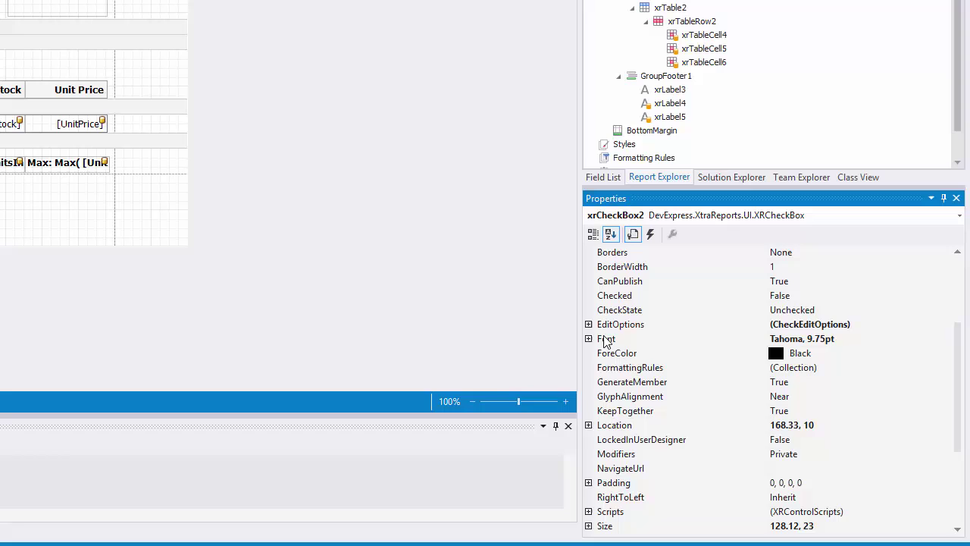
click(589, 324)
click(627, 355)
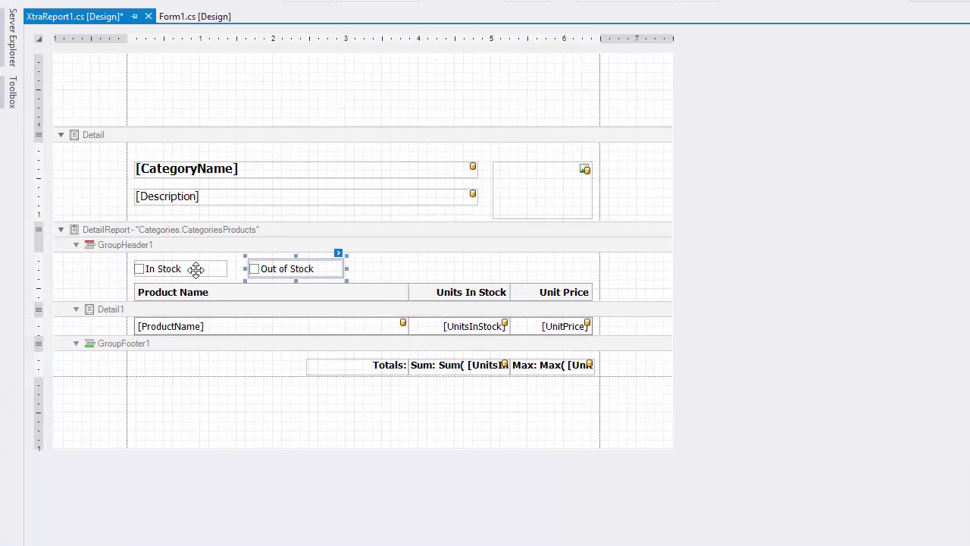
click(195, 270)
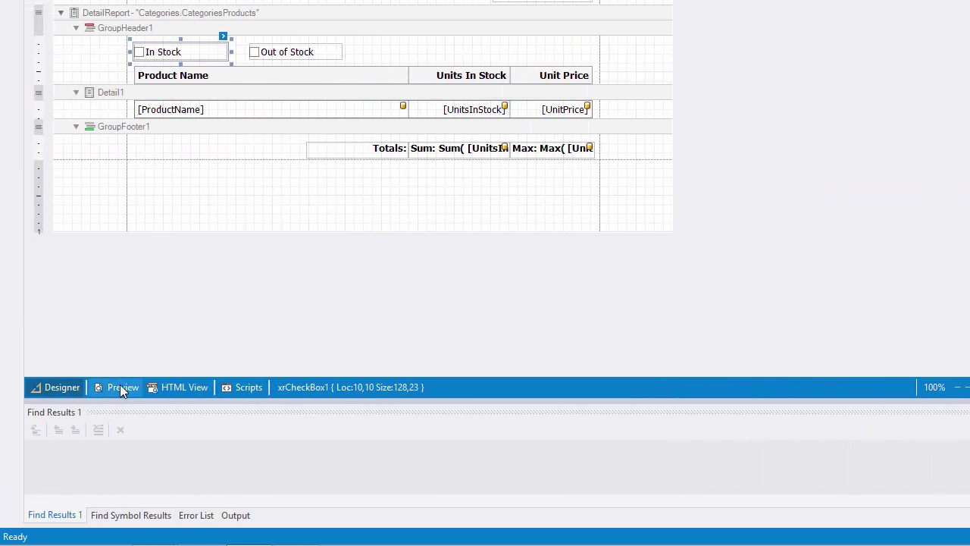
click(120, 387)
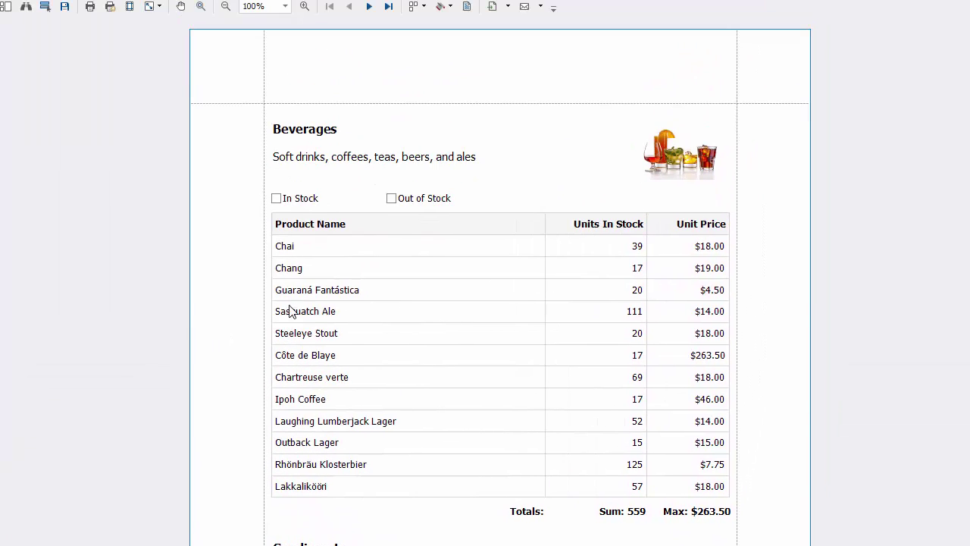
click(302, 200)
click(418, 199)
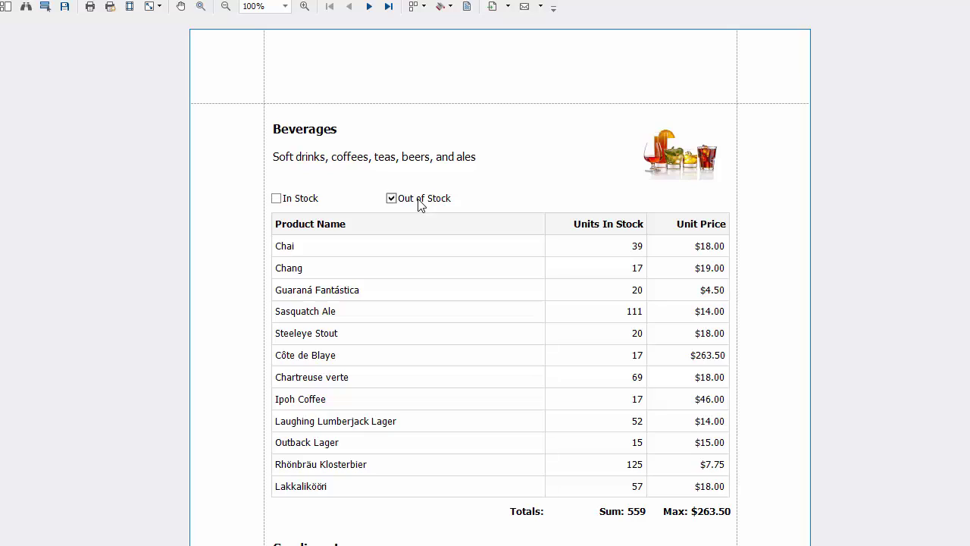
click(318, 200)
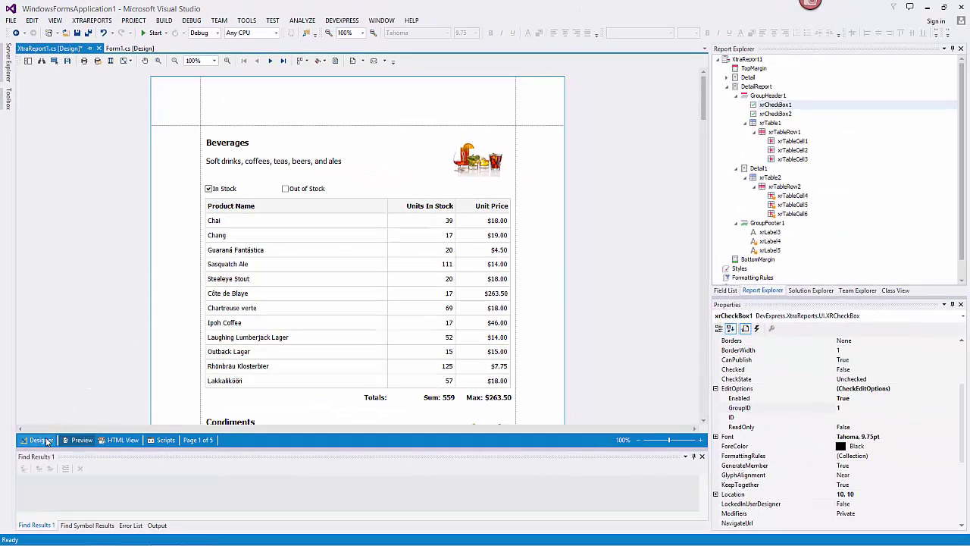
click(41, 441)
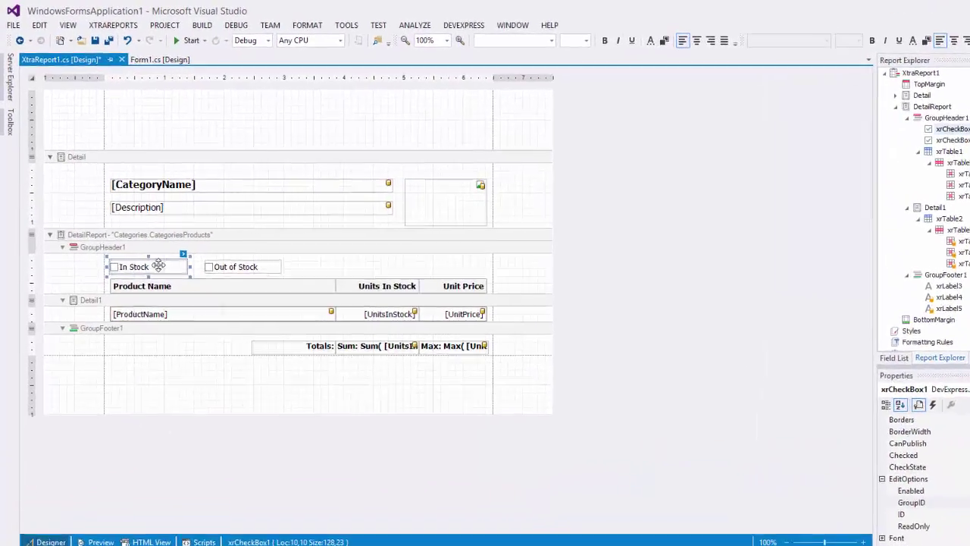
Heighten the Detail band and add a label reading 'Show/Hide Details' under the Description
drag(186, 279, 186, 302)
click(14, 152)
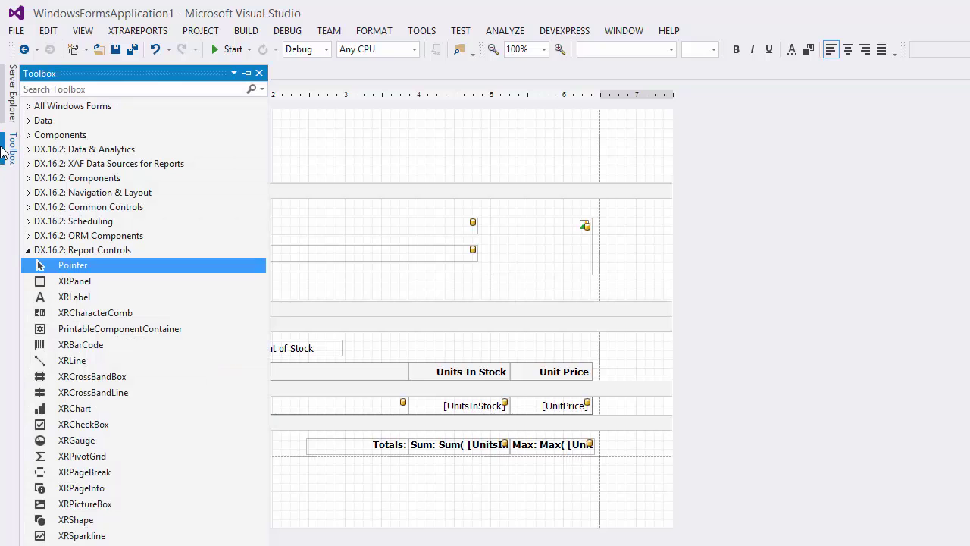
drag(75, 297, 279, 285)
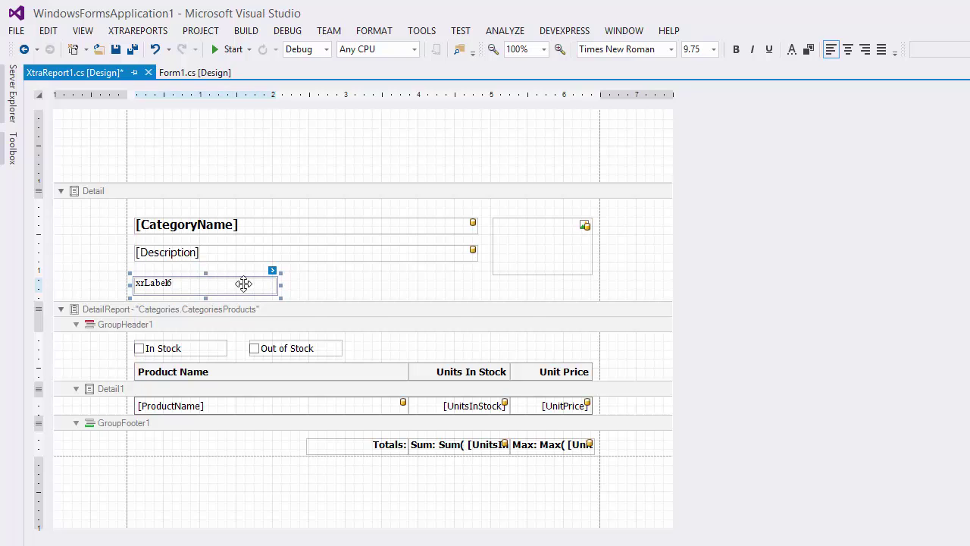
double_click(243, 283)
text(Sh)
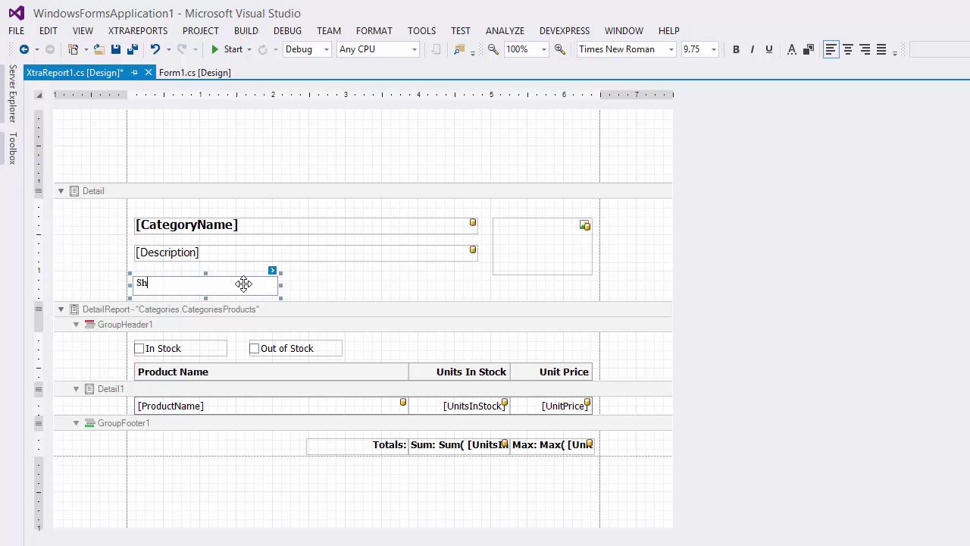
text(ow/Hide Details)
Make the Show/Hide Details label dark blue (0, 64, 128) and underlined
click(317, 293)
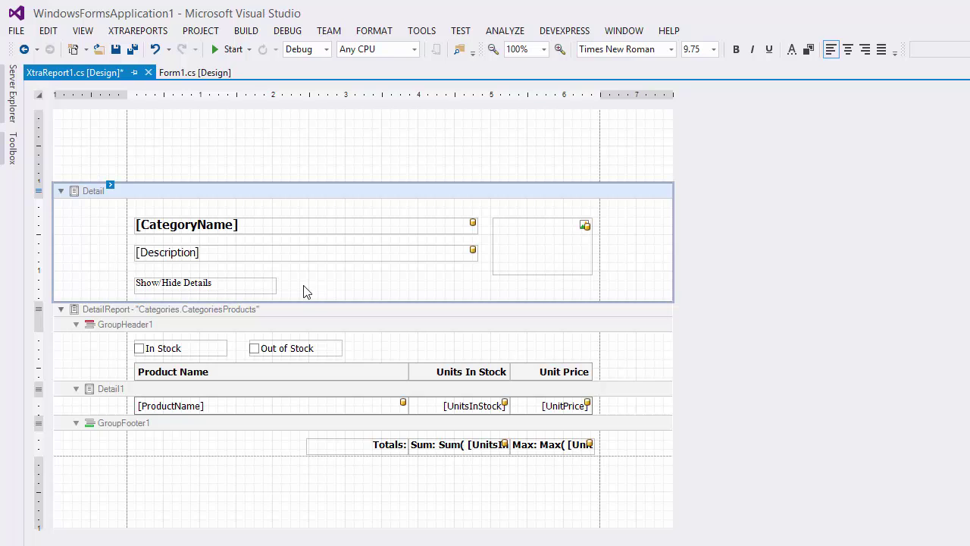
click(256, 277)
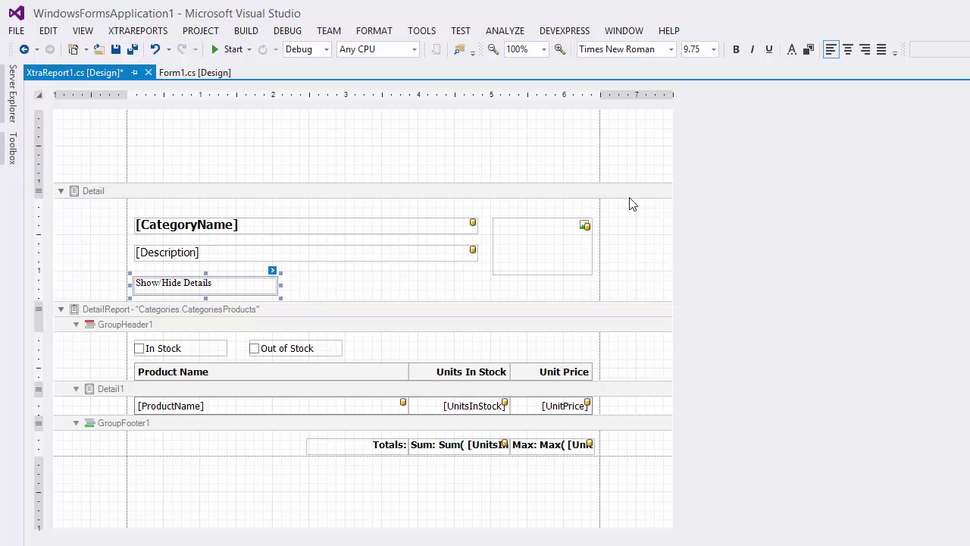
click(791, 50)
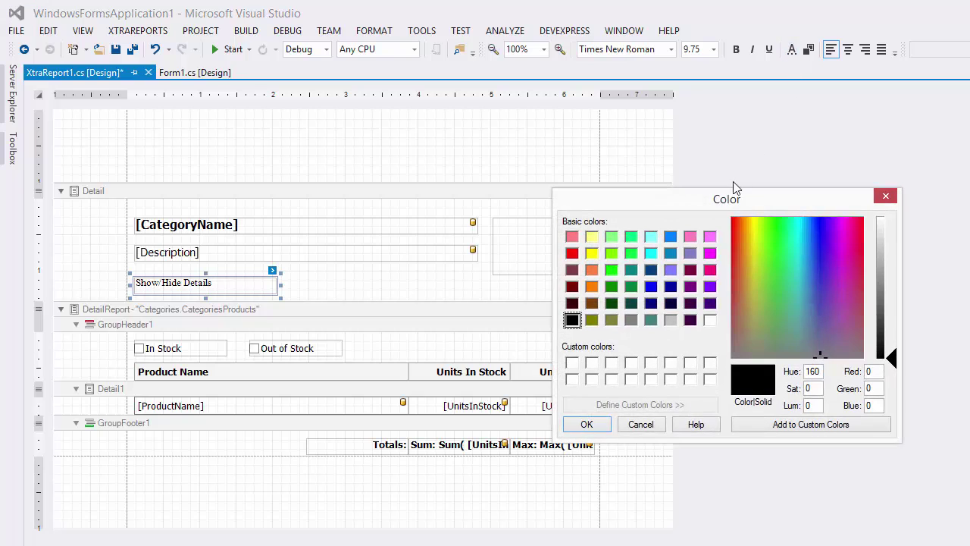
click(653, 273)
click(589, 422)
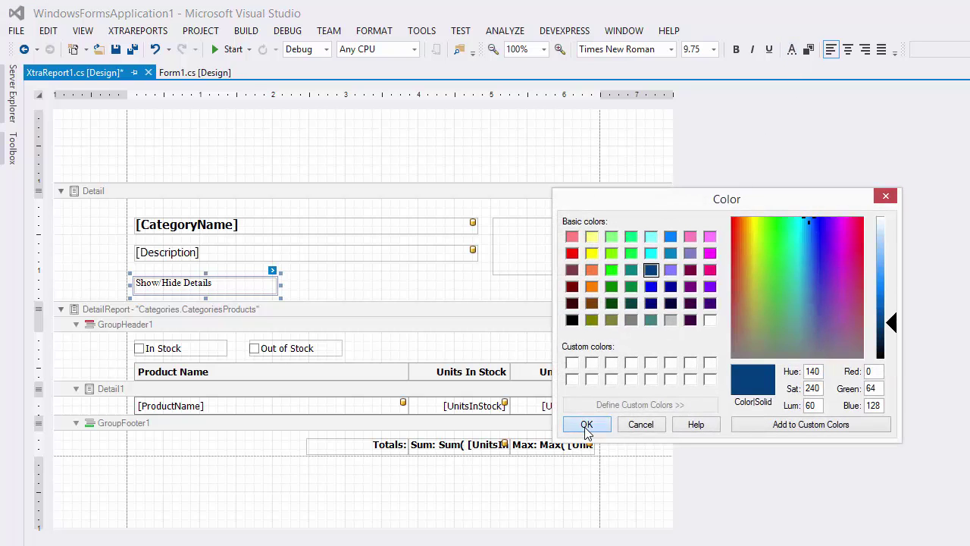
click(769, 50)
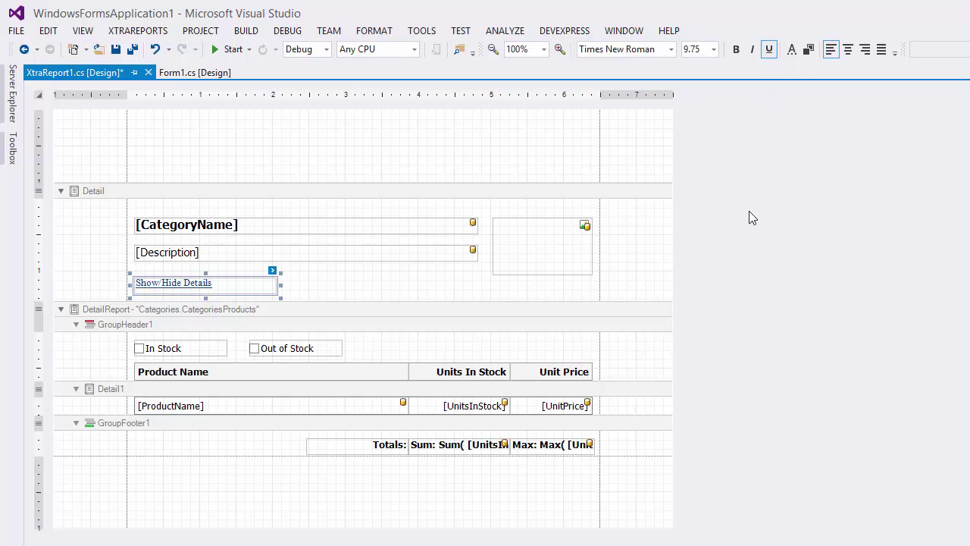
Set the DetailReport band's DrillDownControl to xrLabel6
click(582, 310)
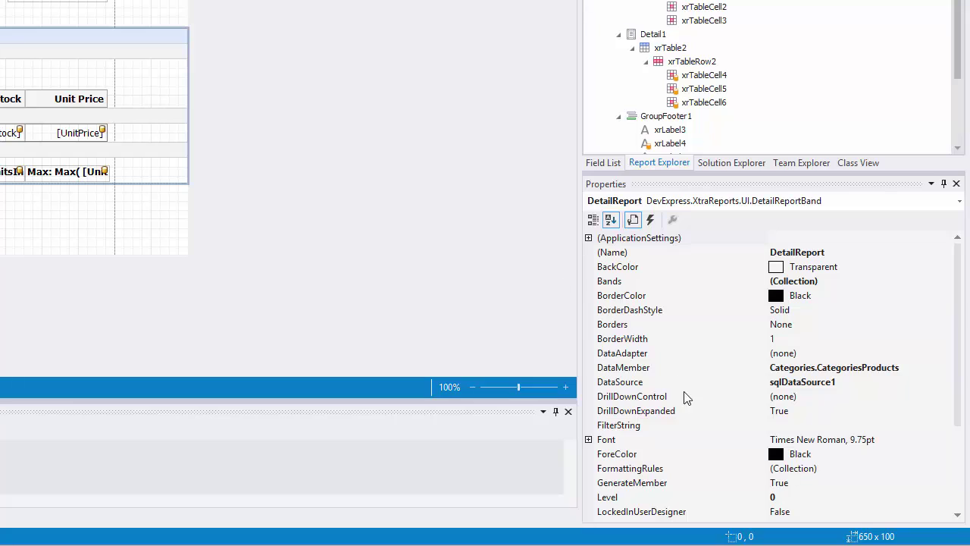
click(689, 401)
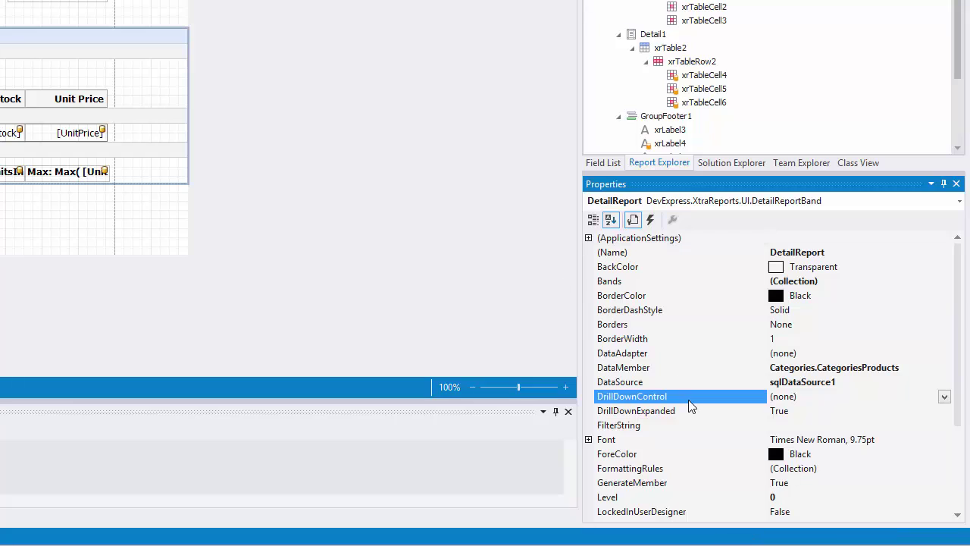
click(944, 396)
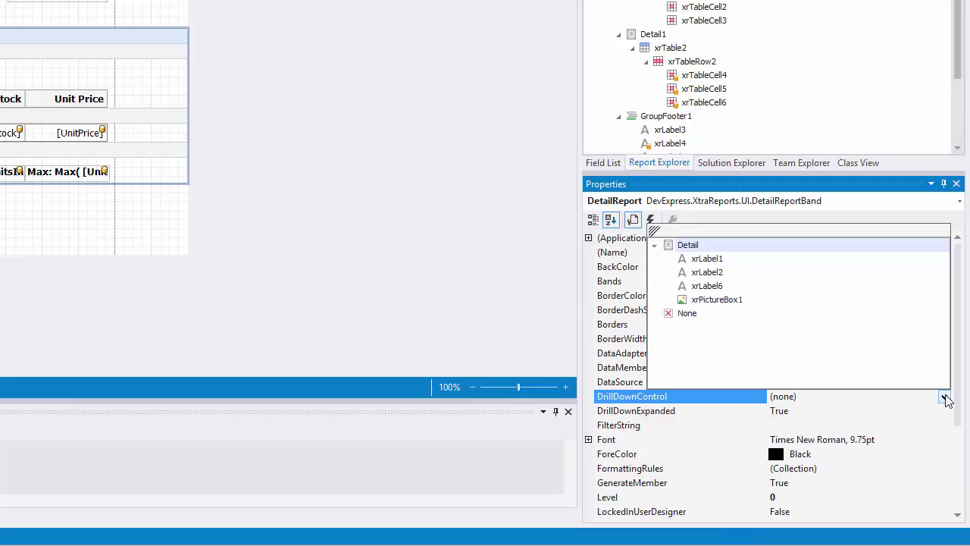
click(733, 289)
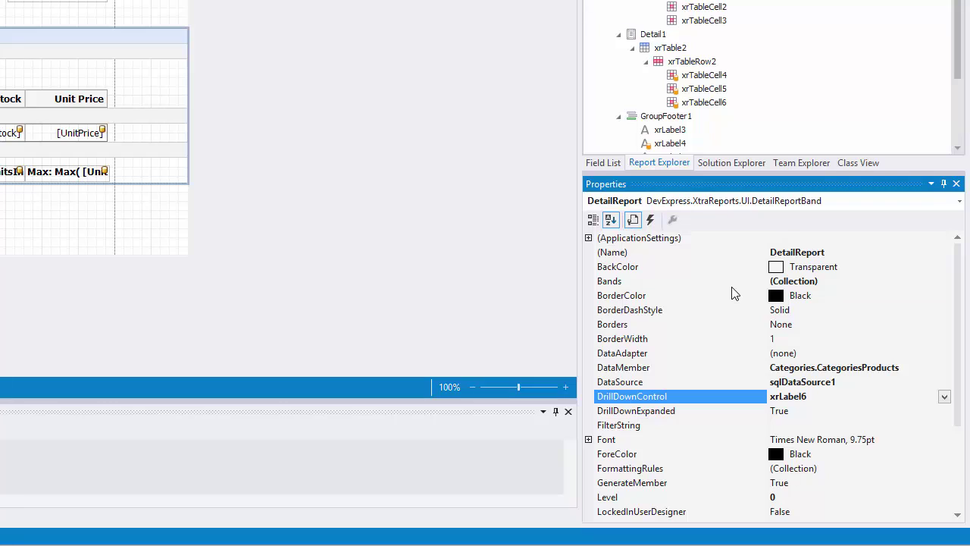
click(746, 412)
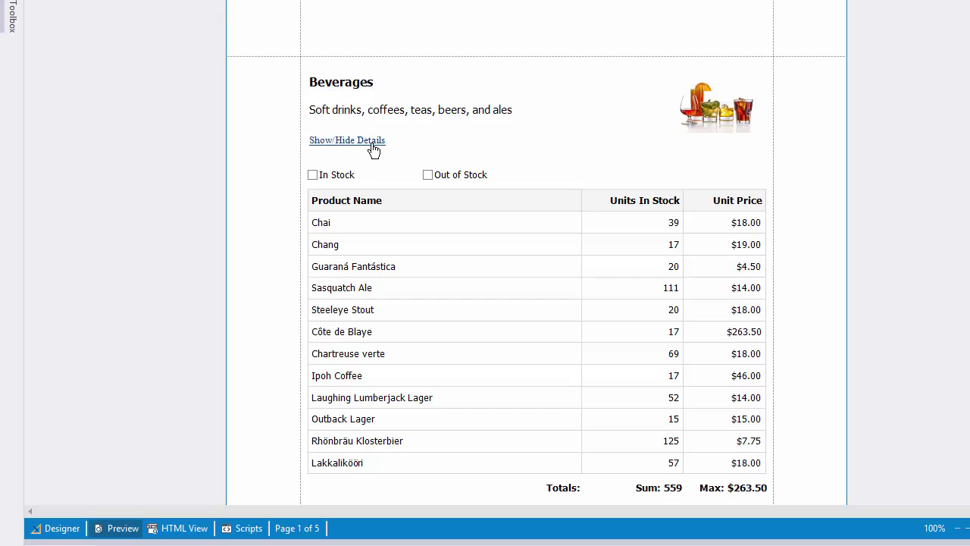
In the preview, collapse Beverages, Condiments and Confections details, then re-expand Condiments
click(374, 150)
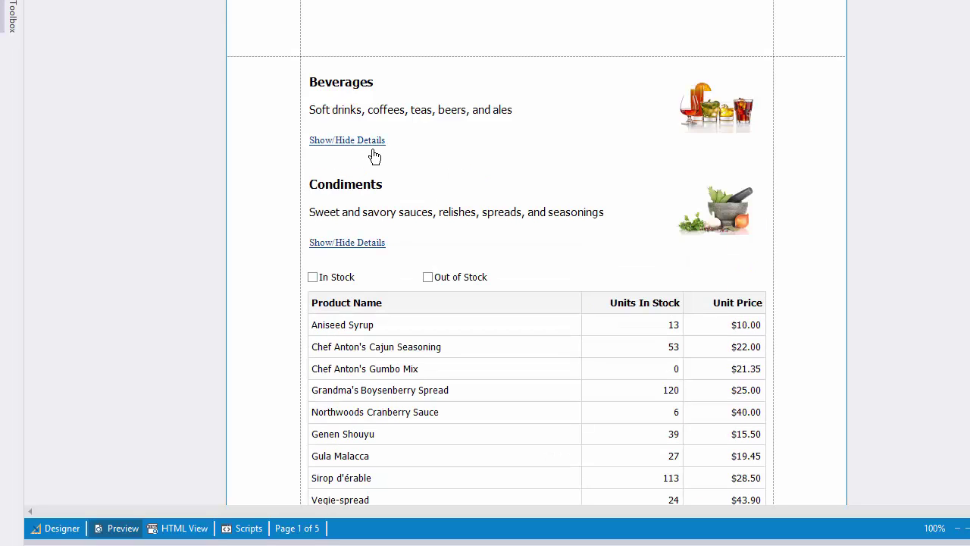
click(367, 247)
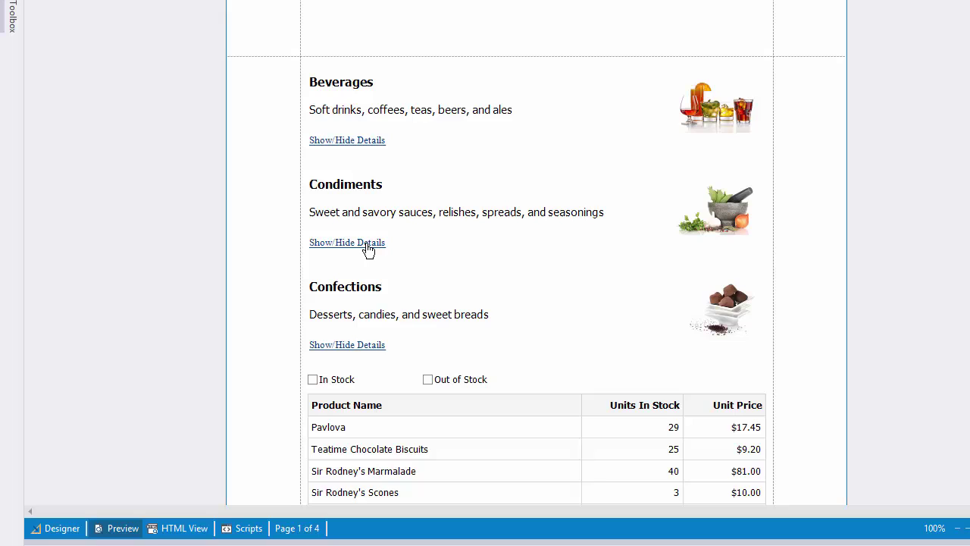
click(364, 347)
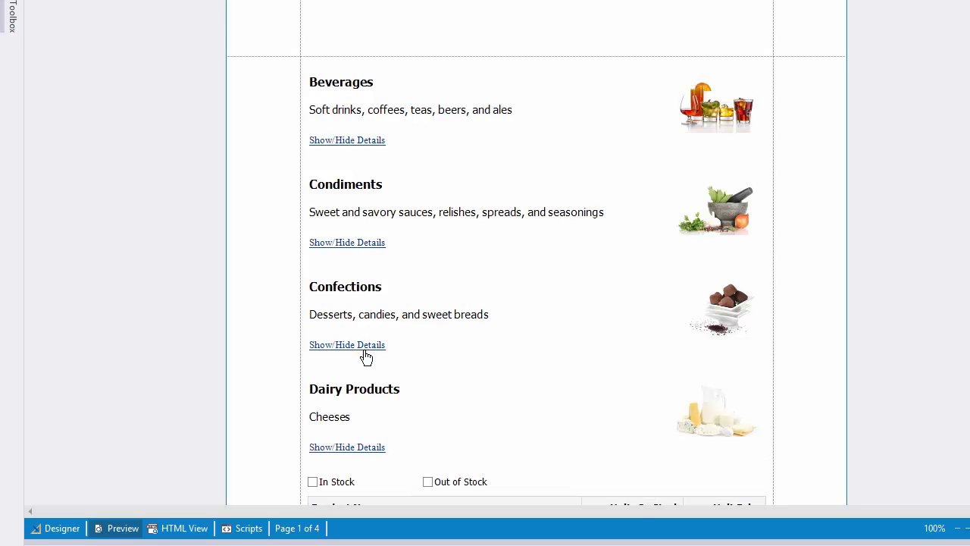
click(374, 253)
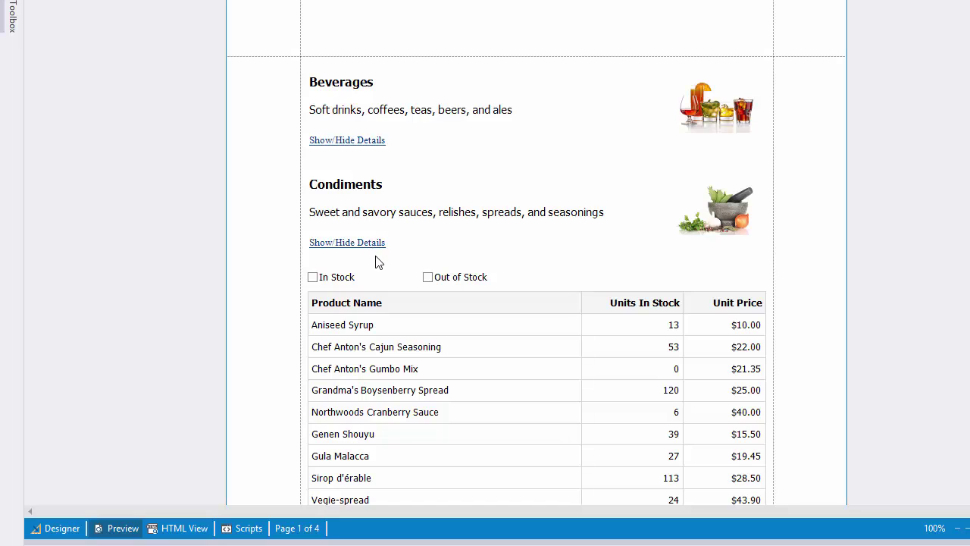